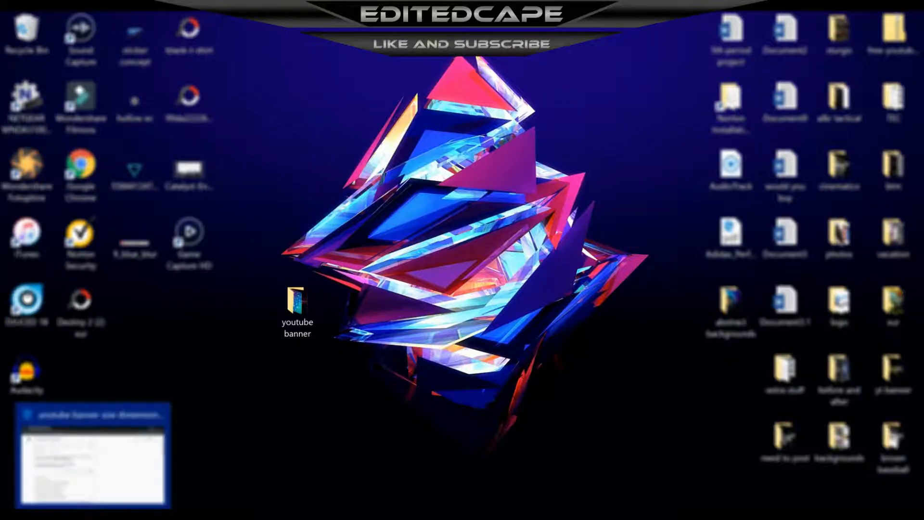
- Preview the galaxy_Banner_Art_Template-1 image from the youtube banner folder, and close the preview and the folder
{"action": "left_click", "coordinate": [93, 514]}
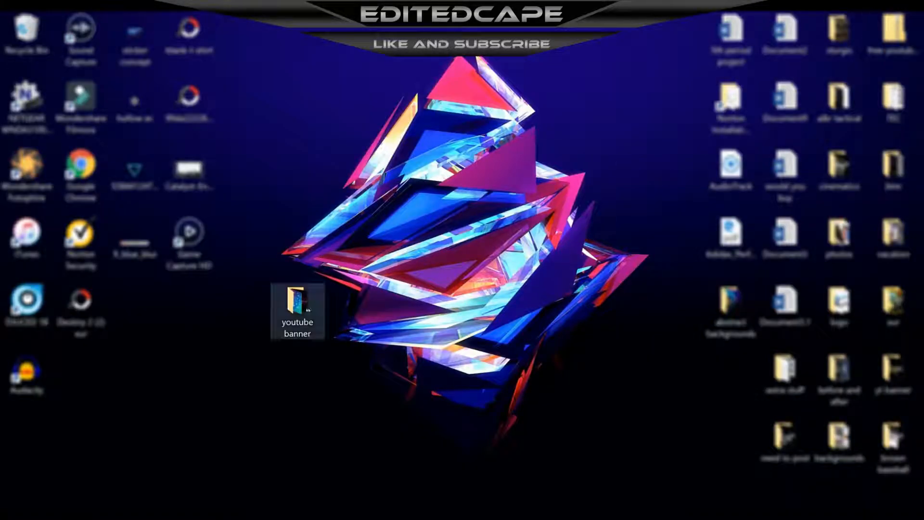
{"action": "double_click", "coordinate": [296, 301]}
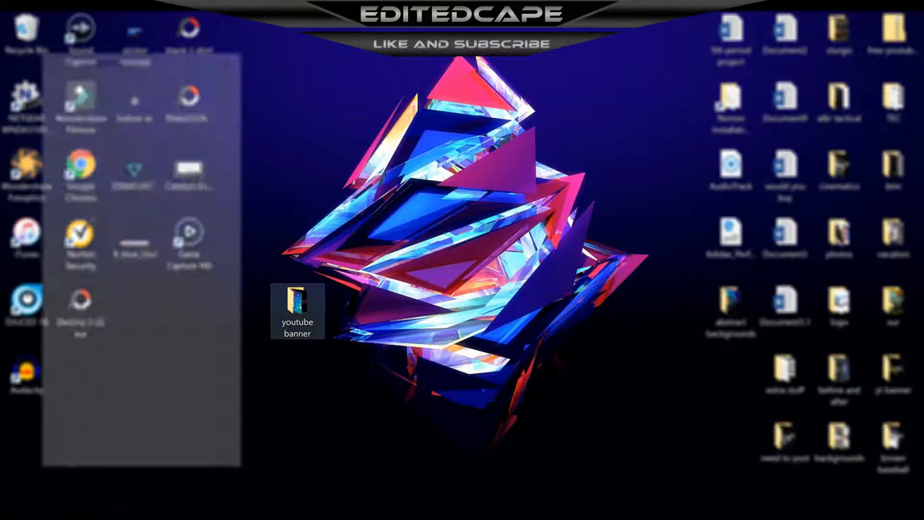
{"action": "left_click", "coordinate": [195, 302]}
{"action": "double_click", "coordinate": [194, 302]}
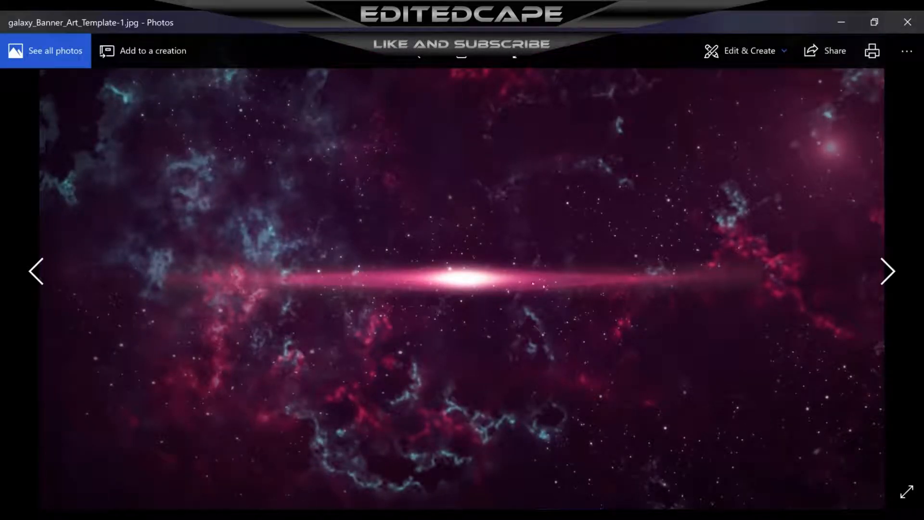
{"action": "left_click", "coordinate": [907, 22]}
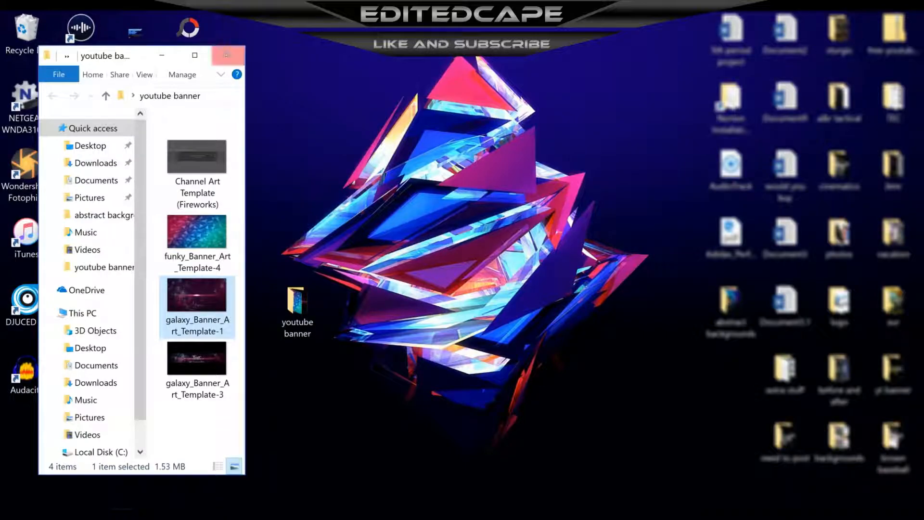
{"action": "left_click", "coordinate": [227, 55]}
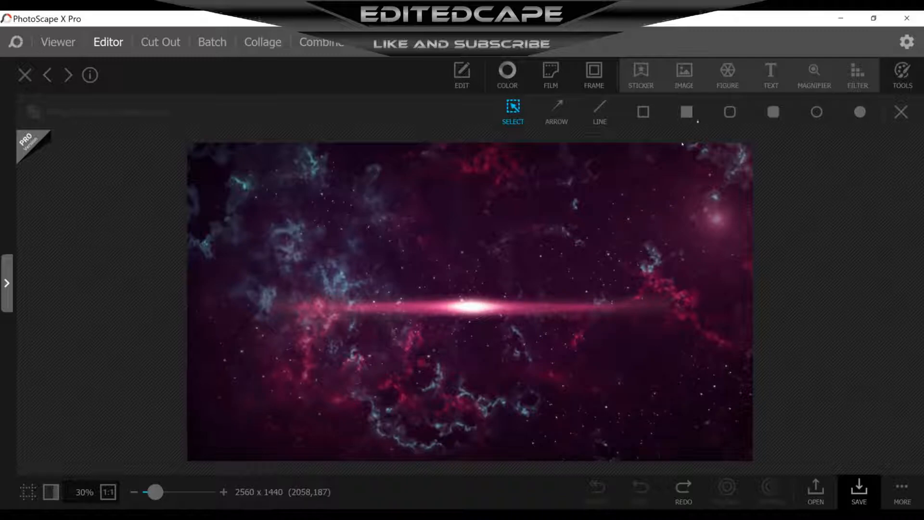
- Overlay the Channel Art Template (Fireworks) image across the full galaxy canvas at an opacity of 24
{"action": "left_click", "coordinate": [686, 74]}
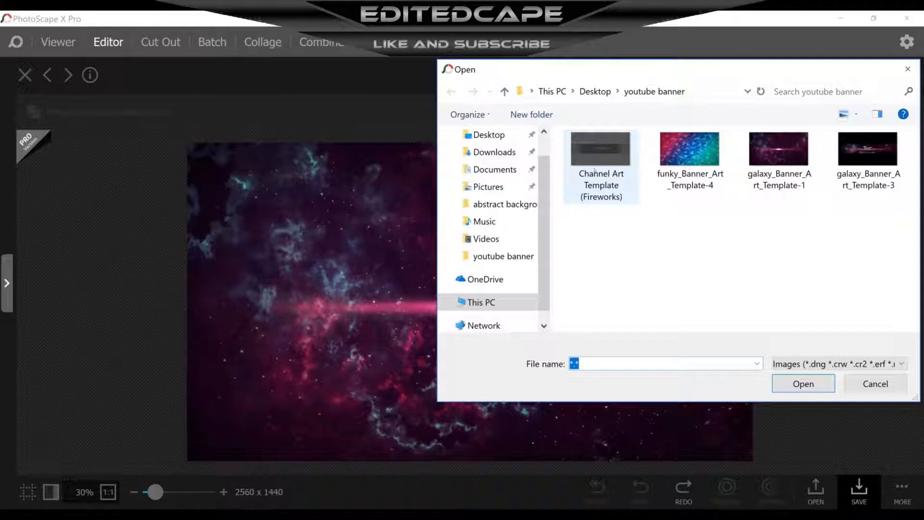
{"action": "double_click", "coordinate": [607, 191]}
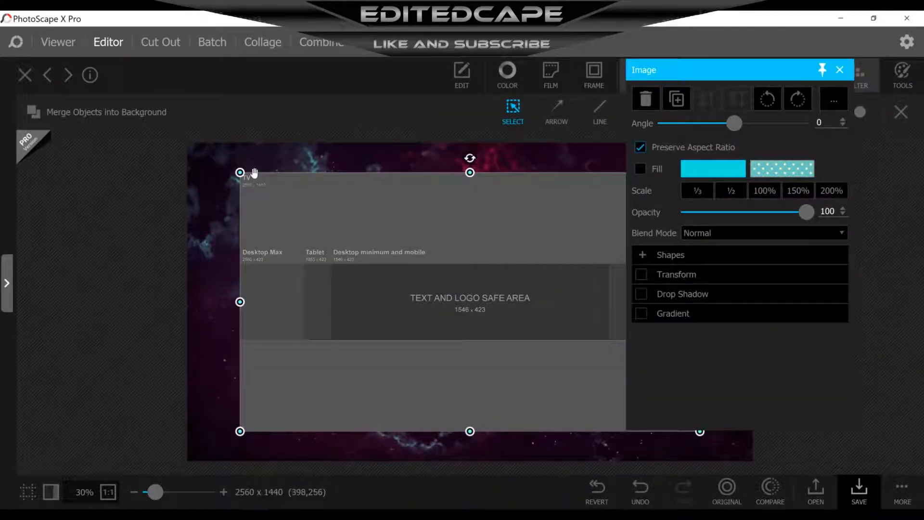
{"action": "left_click_drag", "start_coordinate": [226, 158], "coordinate": [171, 129]}
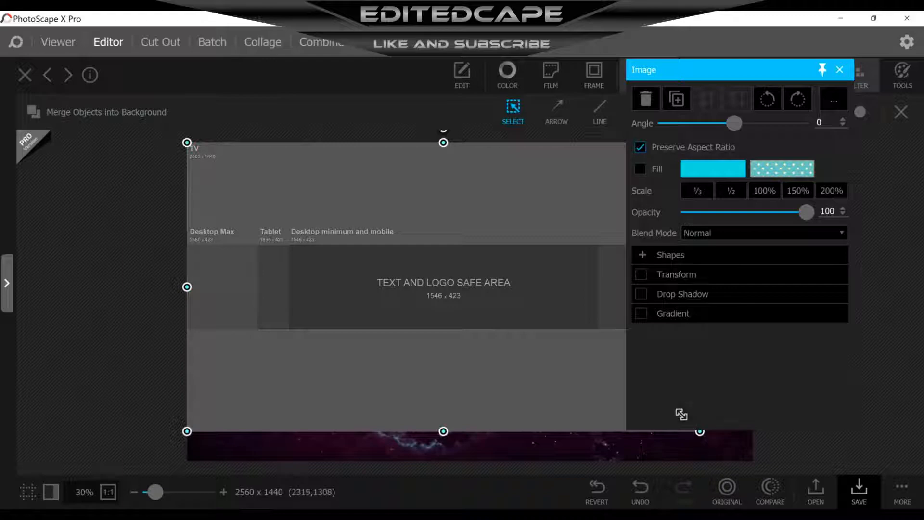
{"action": "left_click_drag", "start_coordinate": [697, 426], "coordinate": [732, 433]}
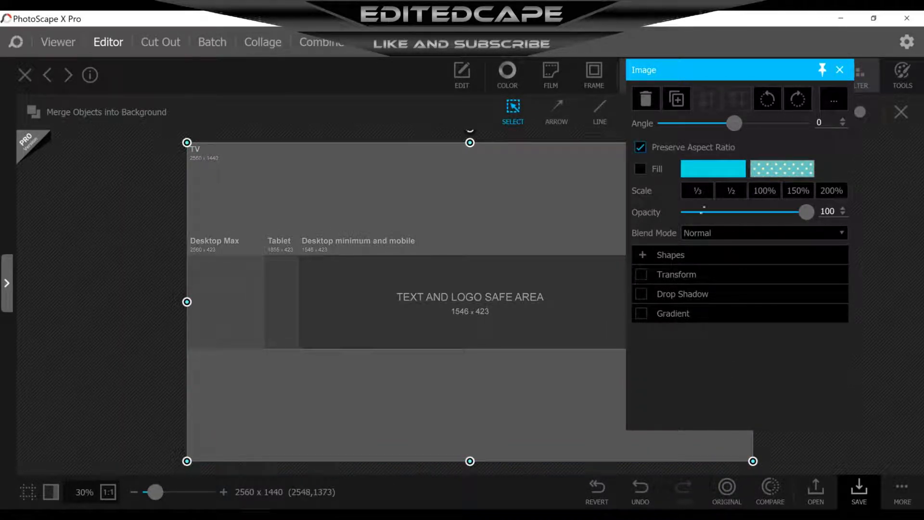
{"action": "left_click_drag", "start_coordinate": [806, 212], "coordinate": [707, 213]}
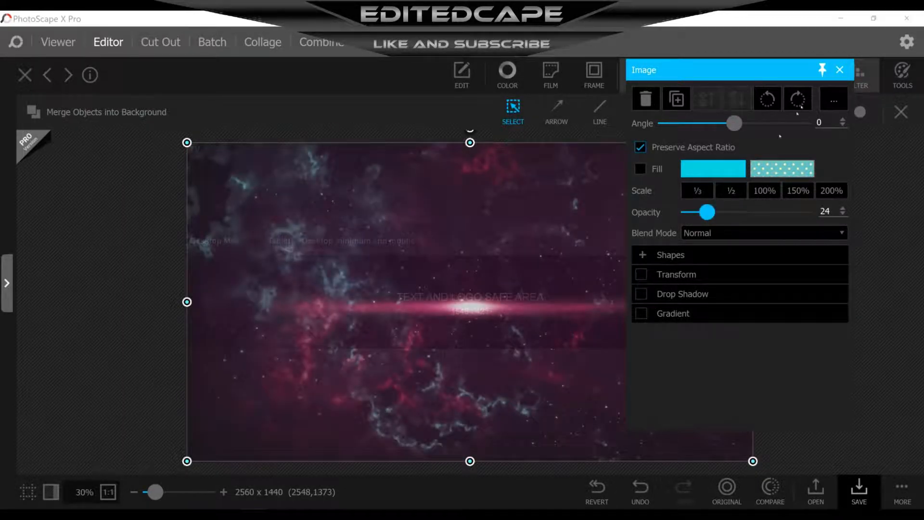
{"action": "left_click", "coordinate": [840, 70]}
- Cover the areas above and below the template's middle band with filled black rectangles, and delete the template overlay
{"action": "left_click", "coordinate": [687, 112]}
{"action": "left_click", "coordinate": [687, 113]}
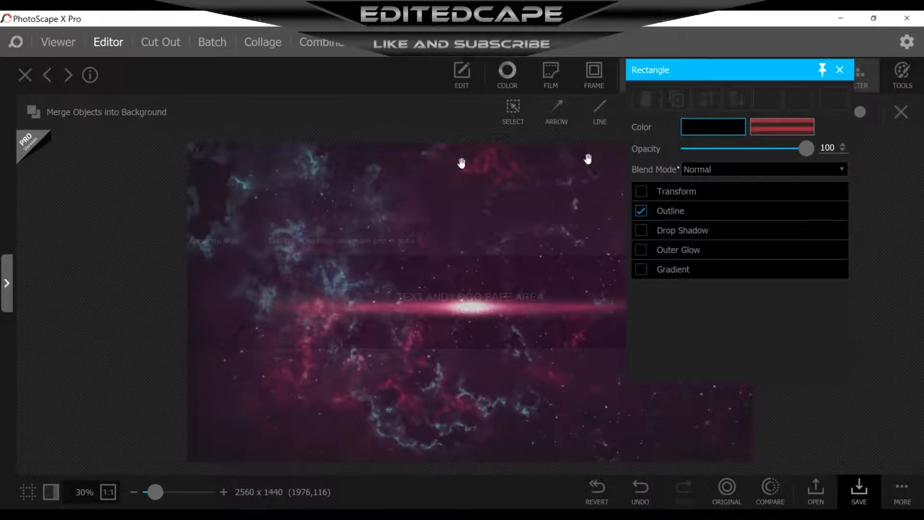
{"action": "left_click_drag", "start_coordinate": [189, 231], "coordinate": [259, 207]}
{"action": "left_click_drag", "start_coordinate": [409, 166], "coordinate": [752, 144]}
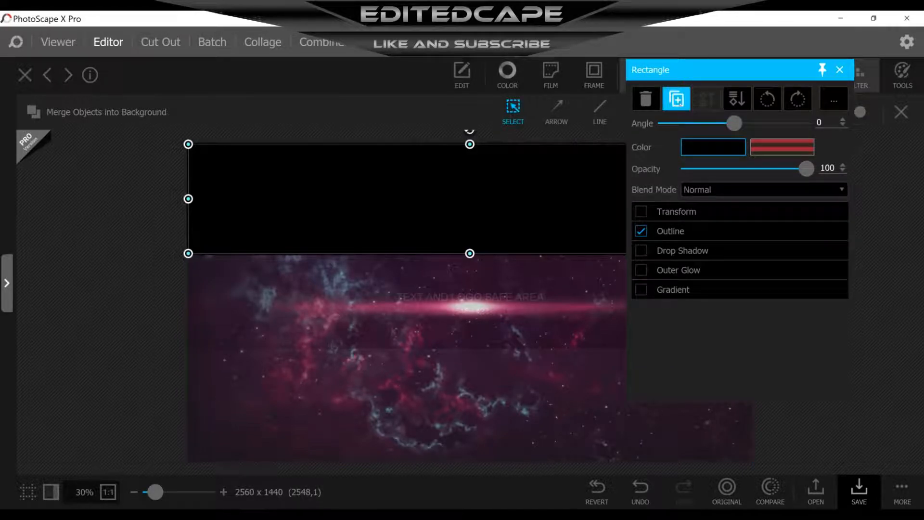
{"action": "left_click_drag", "start_coordinate": [573, 160], "coordinate": [557, 358]}
{"action": "left_click", "coordinate": [540, 299]}
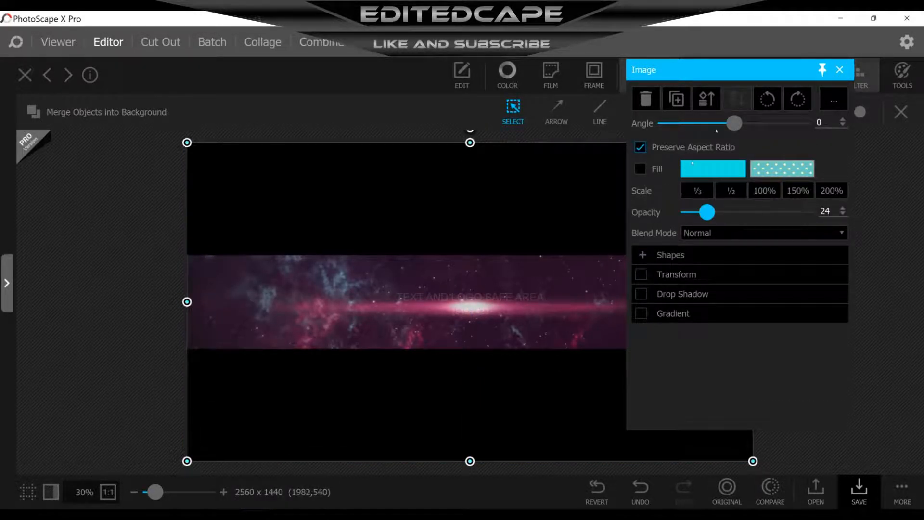
{"action": "left_click", "coordinate": [645, 98]}
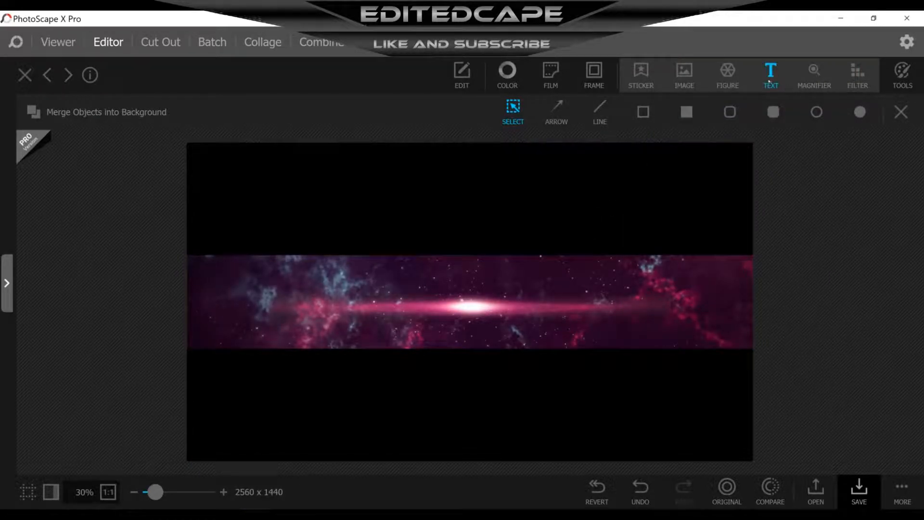
- Add a "Text" title in the Againts font at the centre of the banner, enlarged to size 170
{"action": "left_click", "coordinate": [769, 77]}
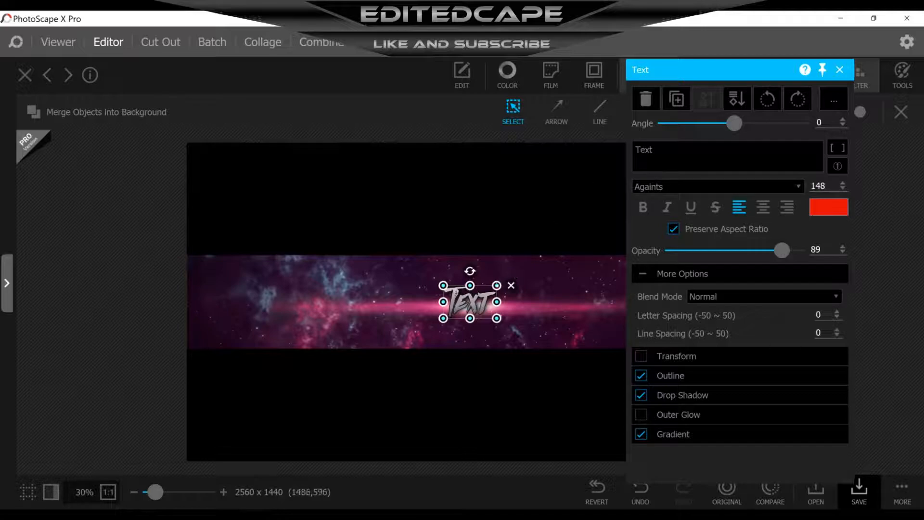
{"action": "left_click_drag", "start_coordinate": [496, 285], "coordinate": [488, 263]}
{"action": "left_click_drag", "start_coordinate": [473, 296], "coordinate": [467, 301]}
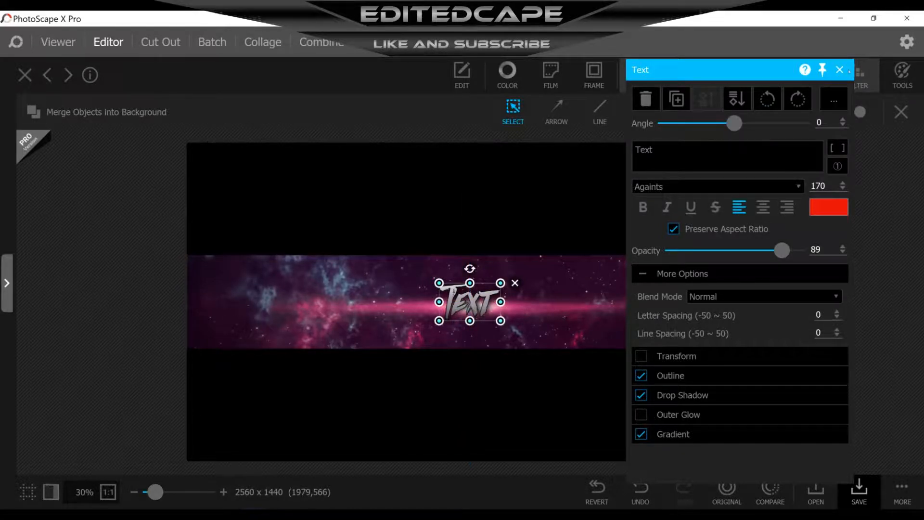
{"action": "left_click", "coordinate": [840, 69]}
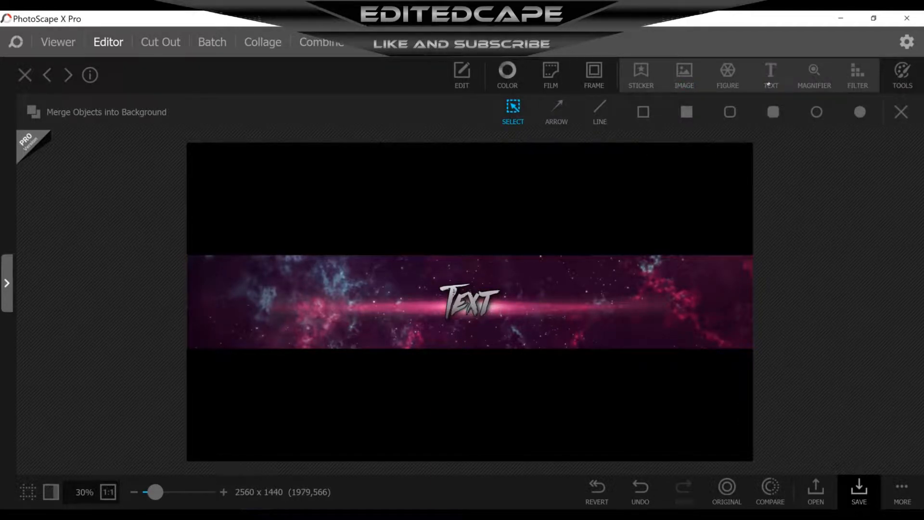
- Add a "-" text at size 33 just right of the title, and enlarge the title to size 203
{"action": "left_click", "coordinate": [469, 301]}
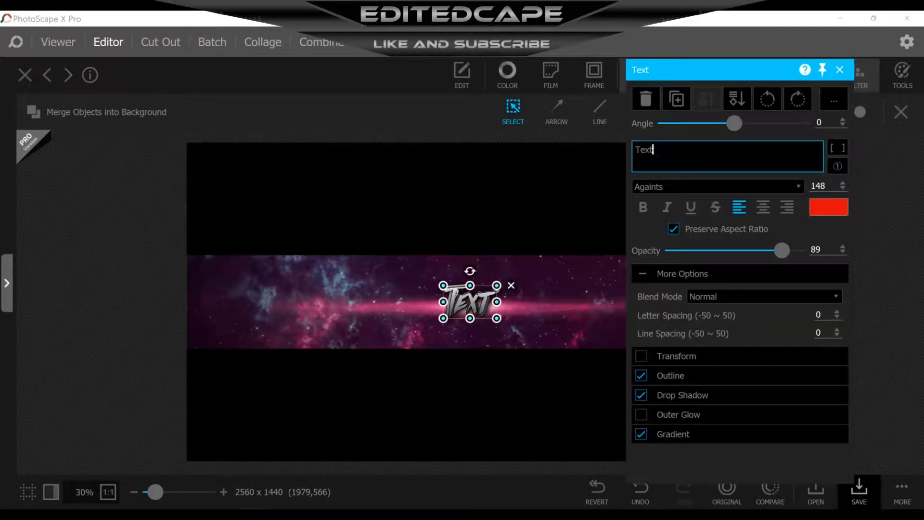
{"action": "key", "text": "BackSpace"}
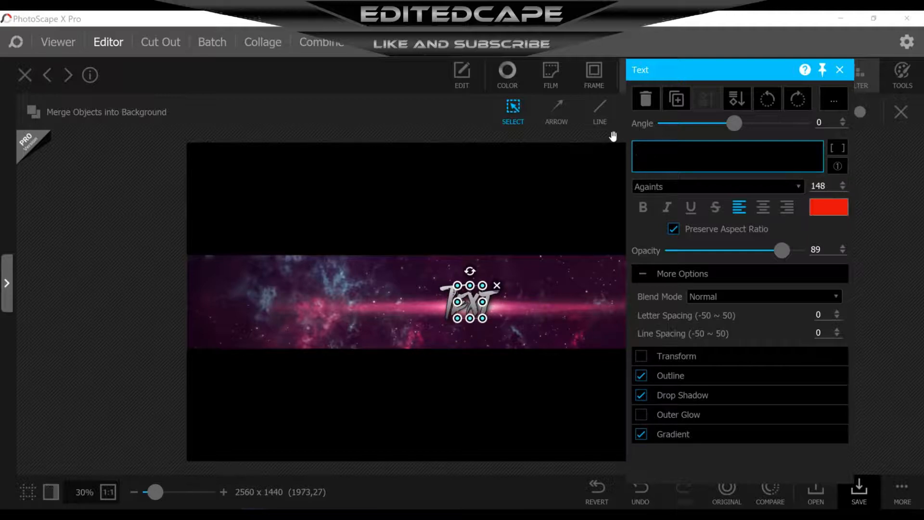
{"action": "type", "text": "-"}
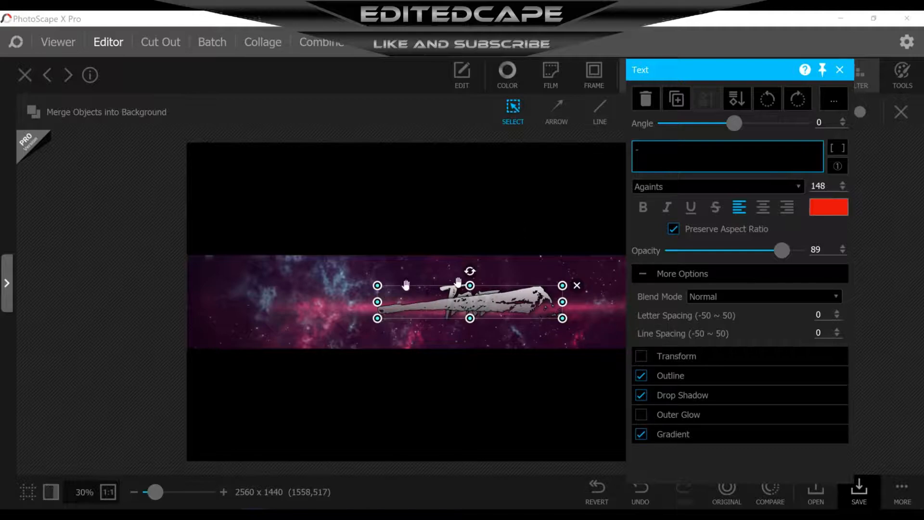
{"action": "left_click_drag", "start_coordinate": [377, 285], "coordinate": [443, 287]}
{"action": "left_click", "coordinate": [477, 305]}
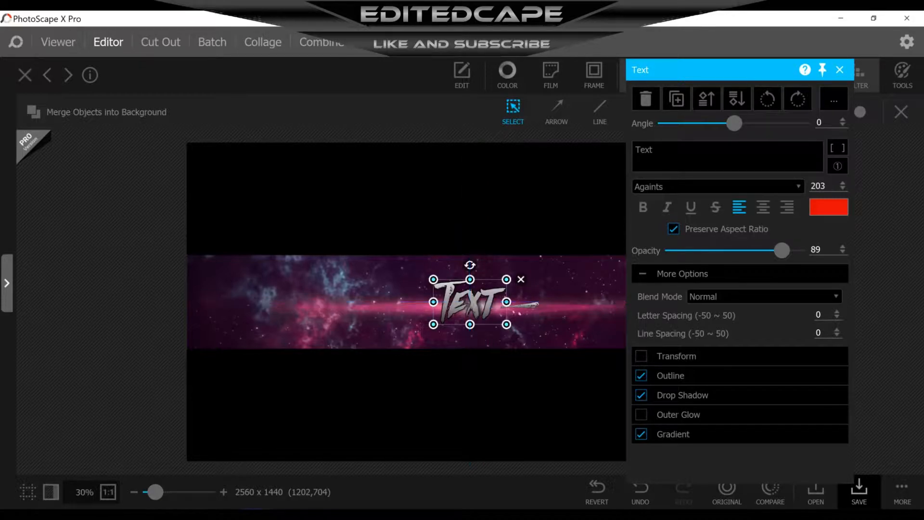
- Duplicate the dash, rotate the copy 180°, and place it on the title's left side level with the original dash
{"action": "left_click", "coordinate": [519, 303]}
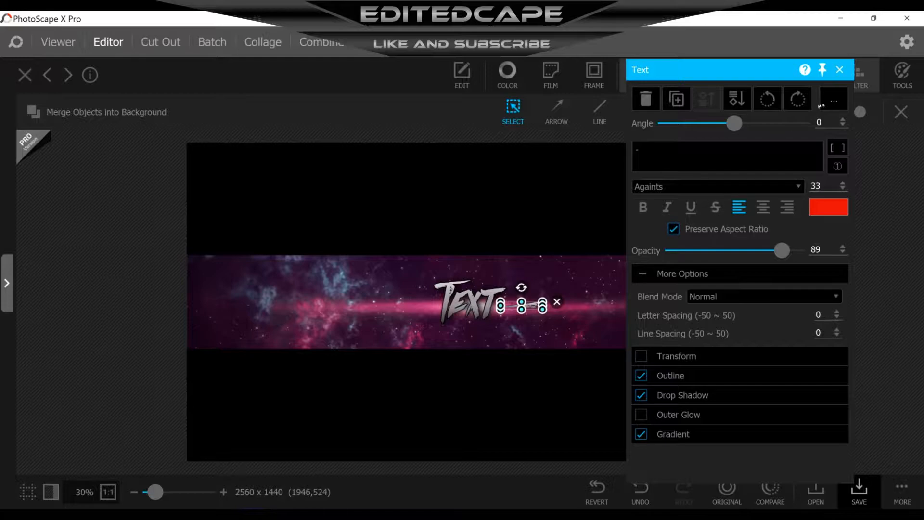
{"action": "left_click", "coordinate": [833, 100]}
{"action": "left_click", "coordinate": [675, 100]}
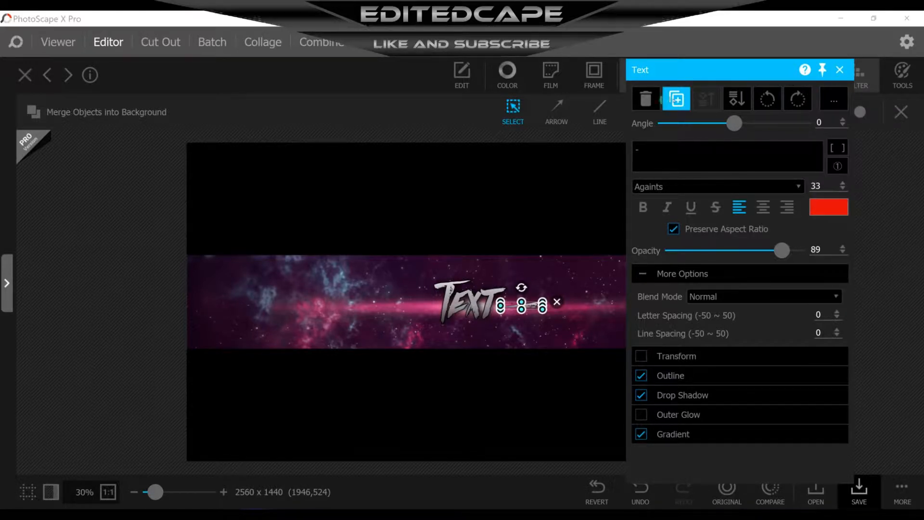
{"action": "left_click", "coordinate": [677, 99]}
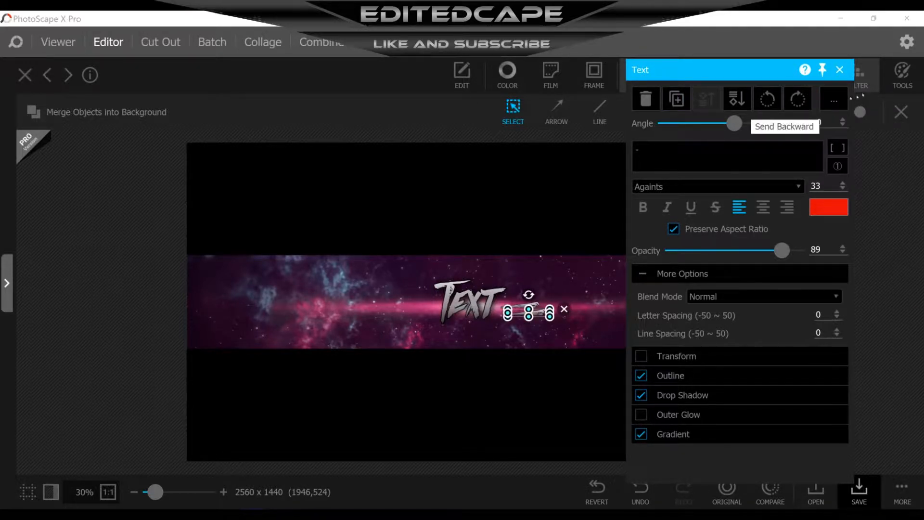
{"action": "left_click", "coordinate": [833, 99]}
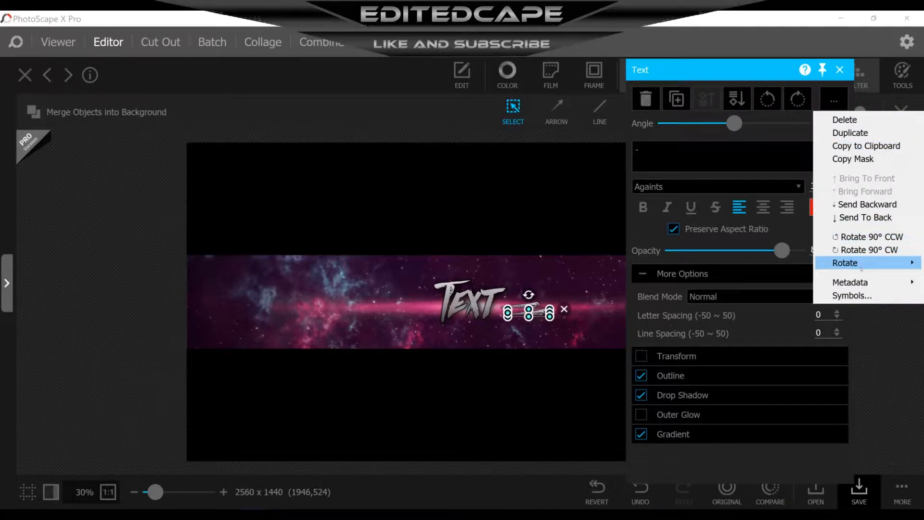
{"action": "mouse_move", "coordinate": [861, 266]}
{"action": "left_click", "coordinate": [744, 265]}
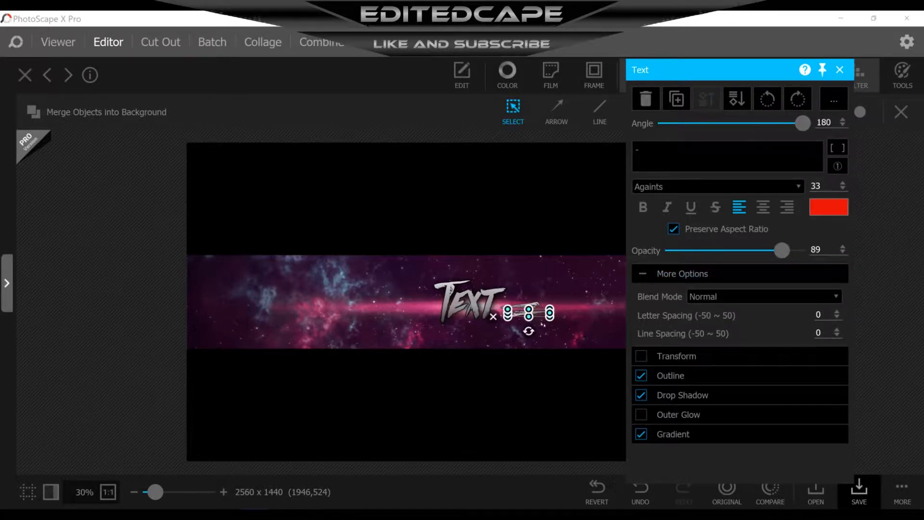
{"action": "left_click_drag", "start_coordinate": [518, 300], "coordinate": [408, 294]}
{"action": "left_click_drag", "start_coordinate": [407, 297], "coordinate": [412, 298]}
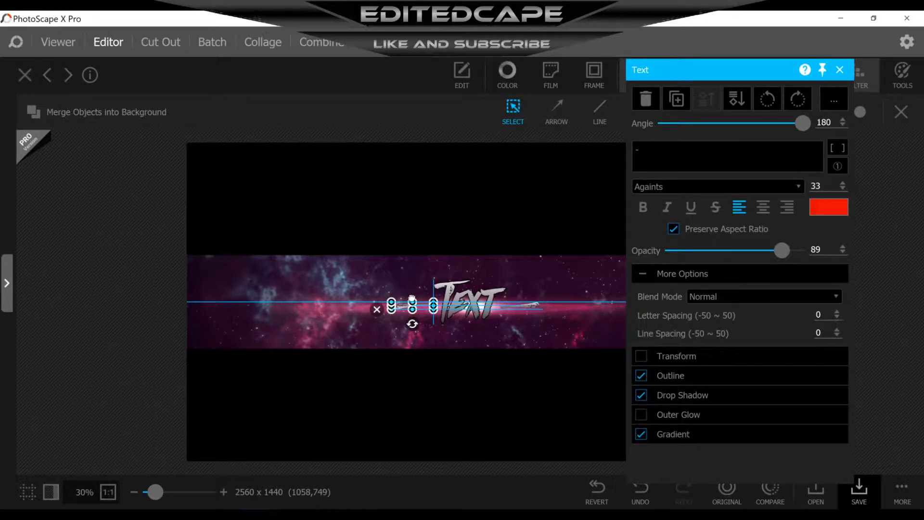
{"action": "left_click", "coordinate": [421, 268]}
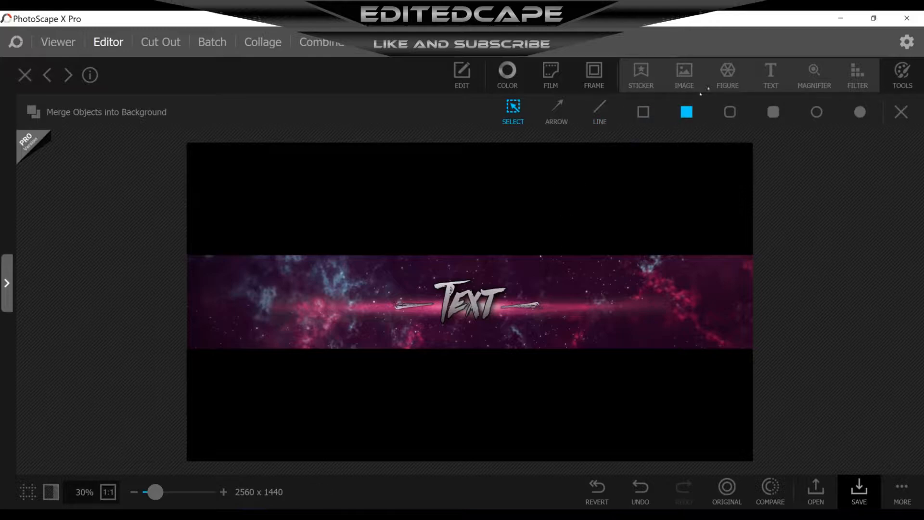
- Add another text object in the Againts font reading "subscribe for more"
{"action": "left_click", "coordinate": [771, 75]}
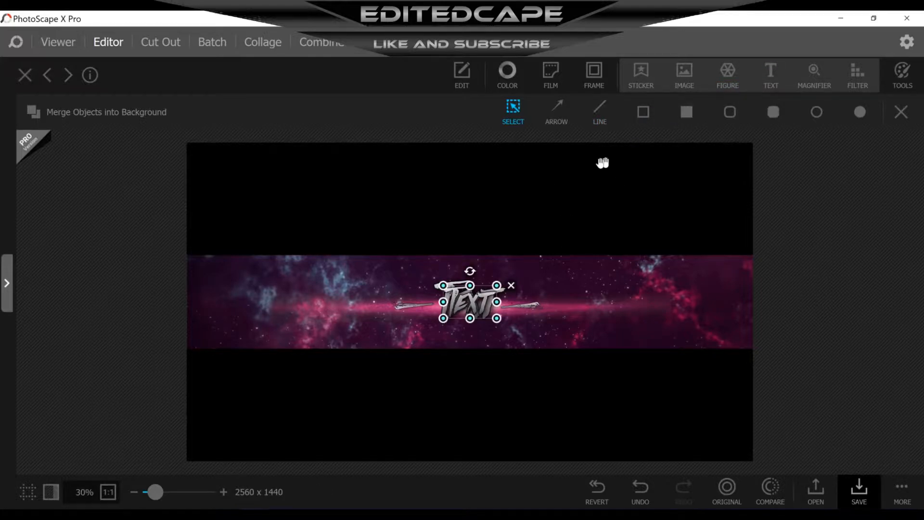
{"action": "left_click", "coordinate": [675, 151]}
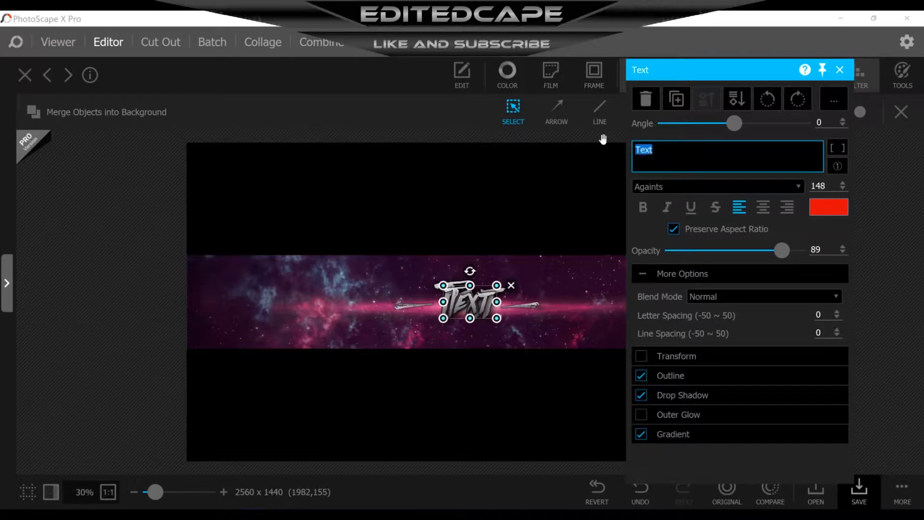
{"action": "key", "text": "BackSpace"}
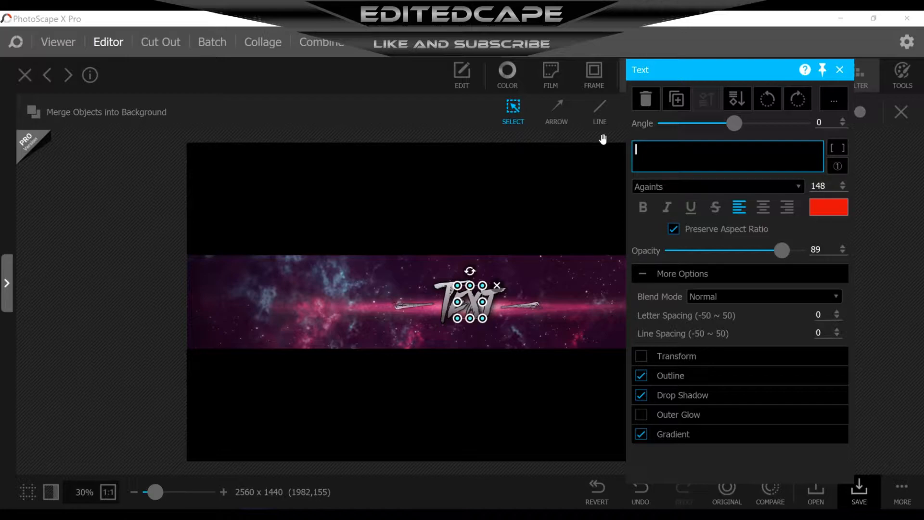
{"action": "type", "text": "s"}
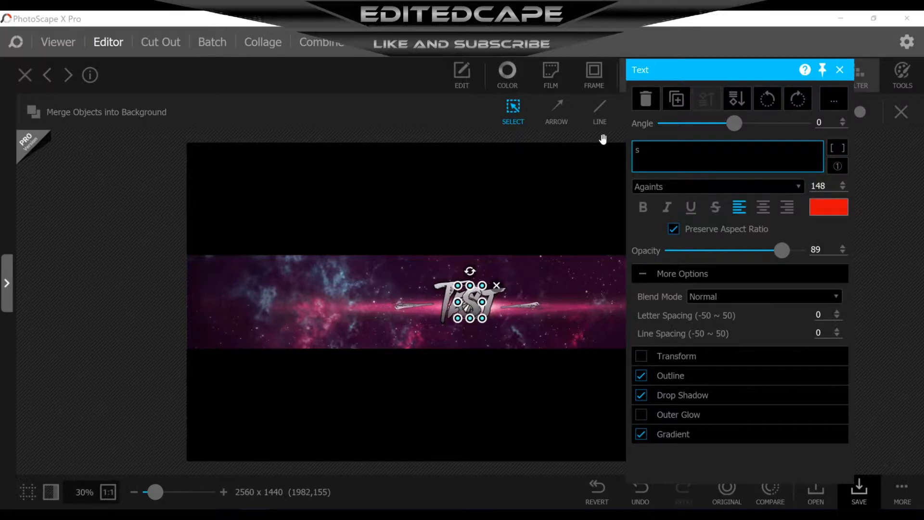
{"action": "type", "text": "ubscribe"}
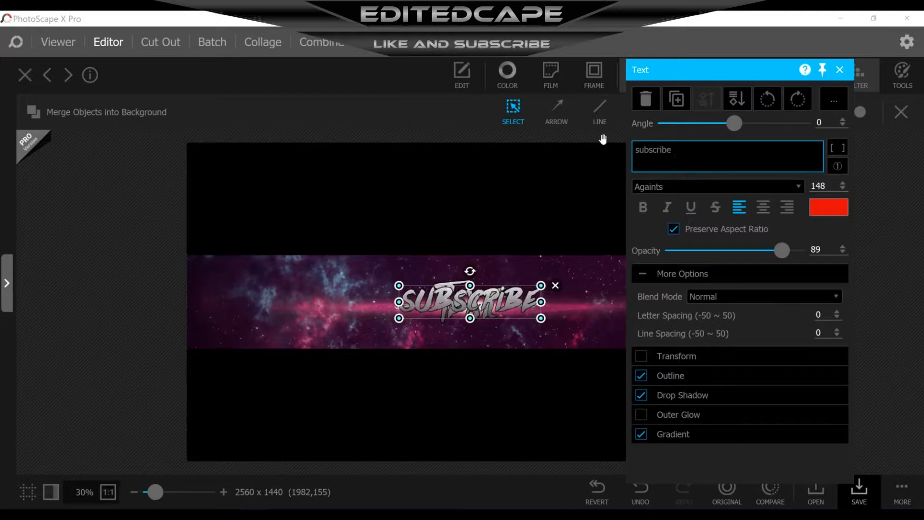
{"action": "type", "text": " for more"}
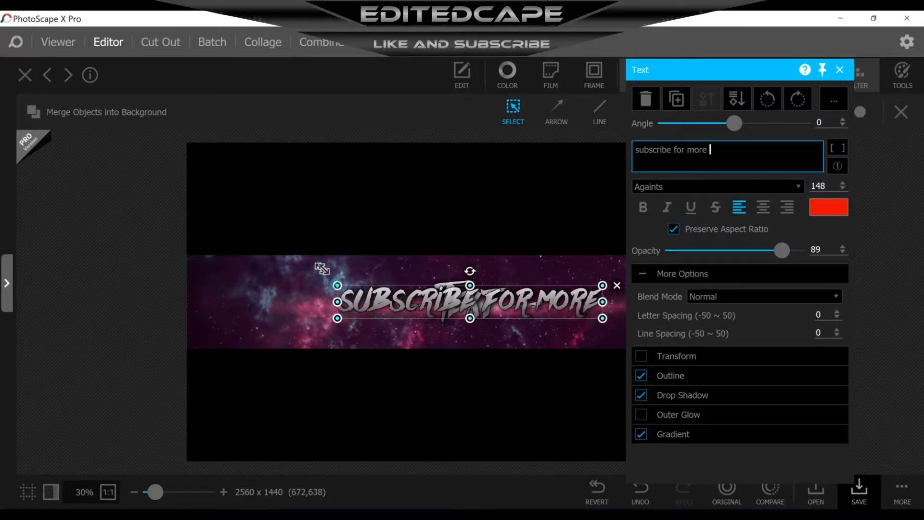
- Shrink the "subscribe for more" text to size 84 and place it beneath the title, spanning the width between the dashes' outer ends
{"action": "left_click_drag", "start_coordinate": [337, 285], "coordinate": [430, 331]}
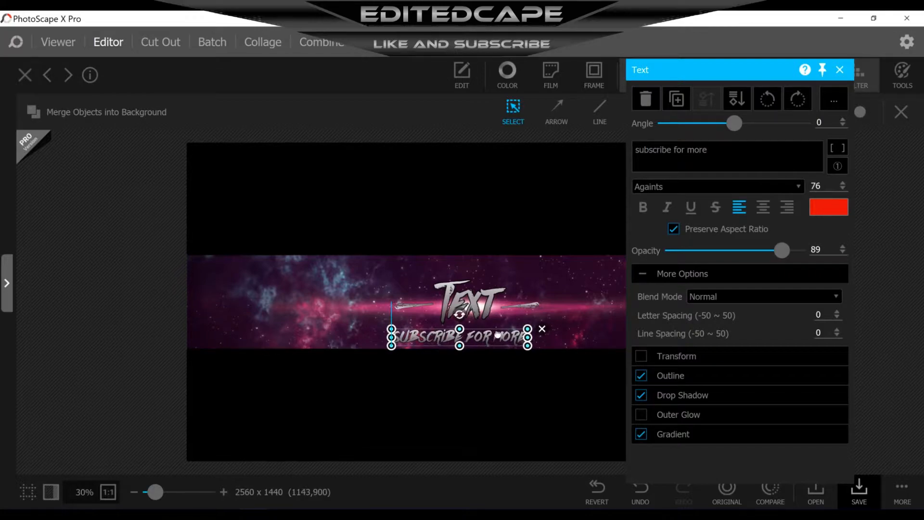
{"action": "left_click_drag", "start_coordinate": [510, 321], "coordinate": [526, 321]}
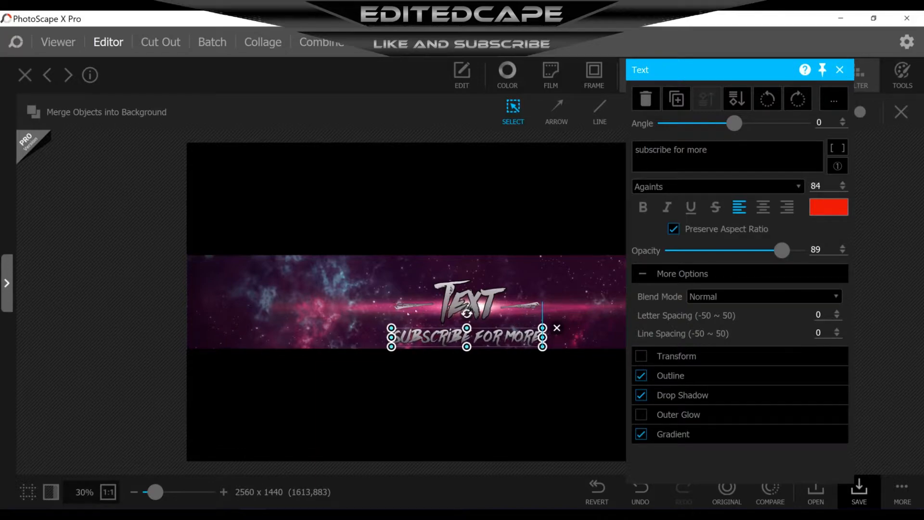
{"action": "left_click", "coordinate": [565, 280]}
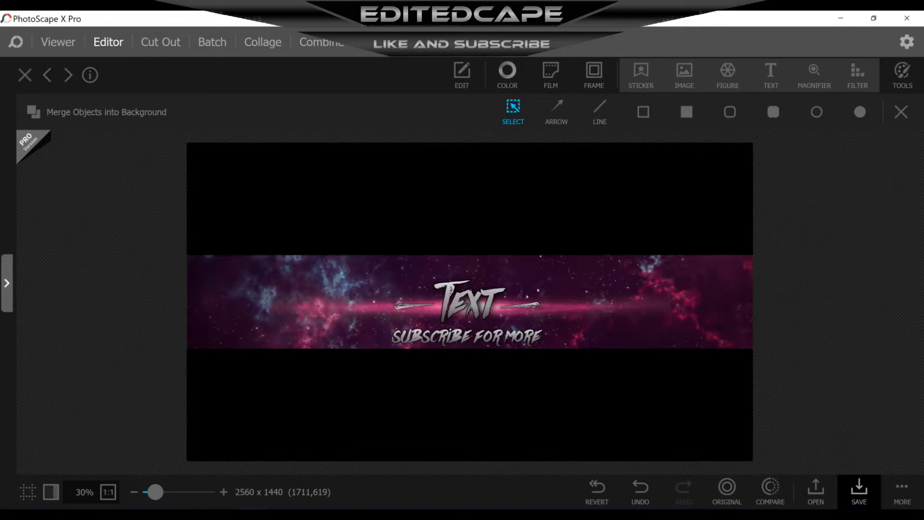